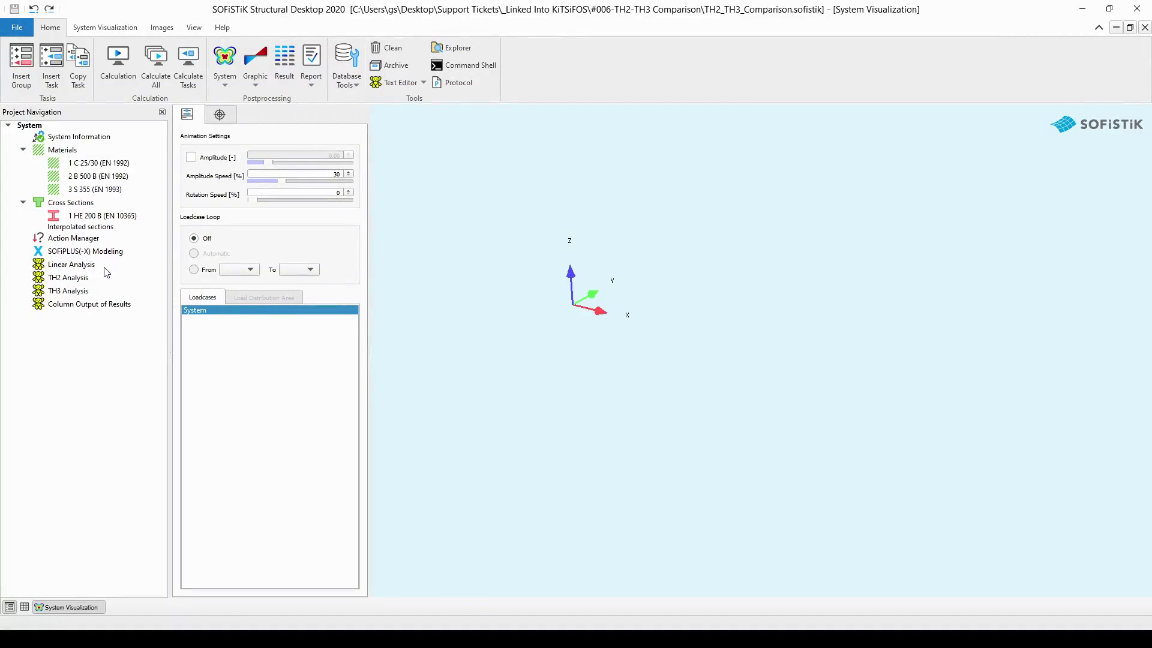
- Open the 'ase' manual via Help > User Manuals > All Manuals in the Help Files list
click(222, 28)
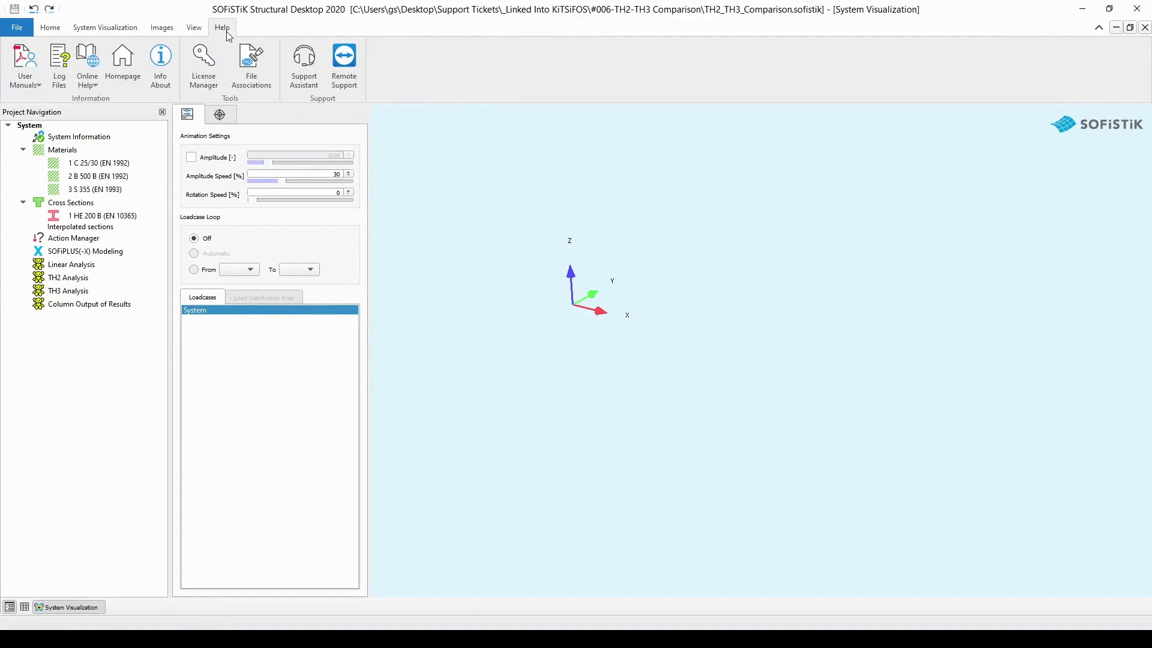
click(43, 90)
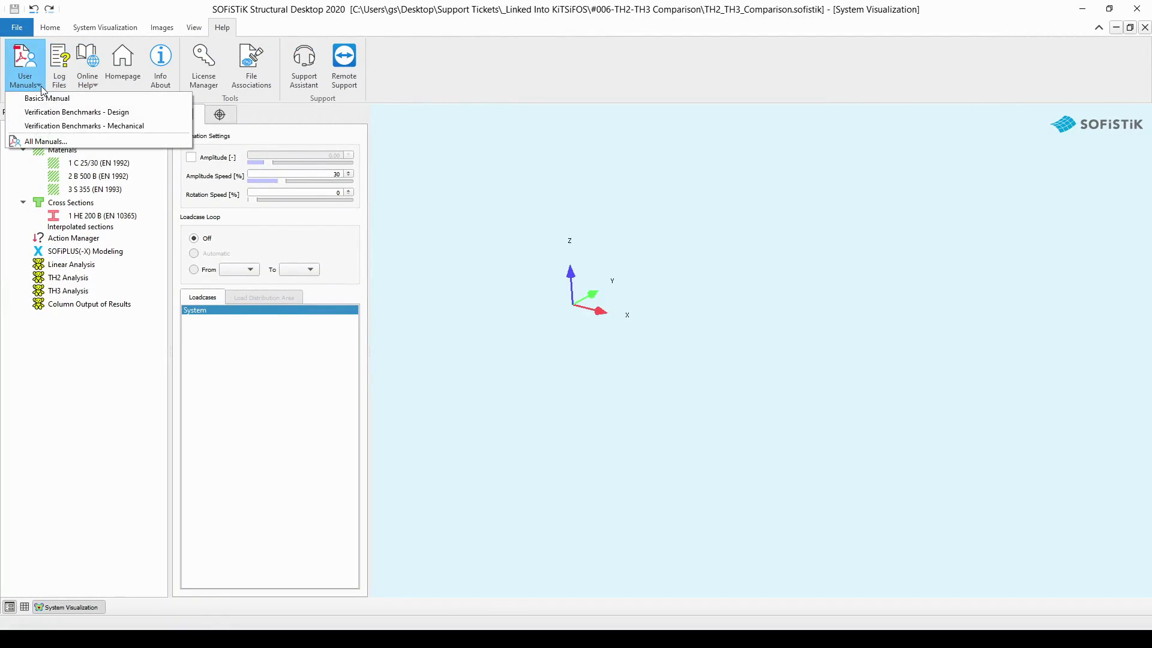
click(45, 143)
double_click(463, 317)
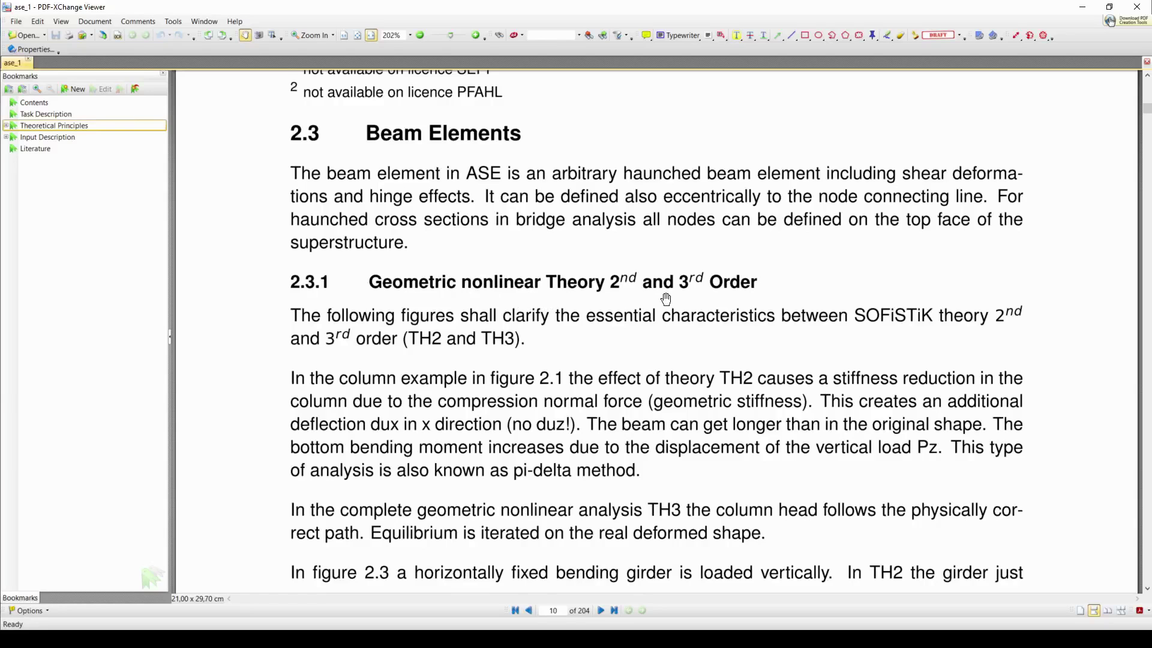
- Hide the PDF viewer's menu and toolbar rows with F9 for more reading space
key(F9)
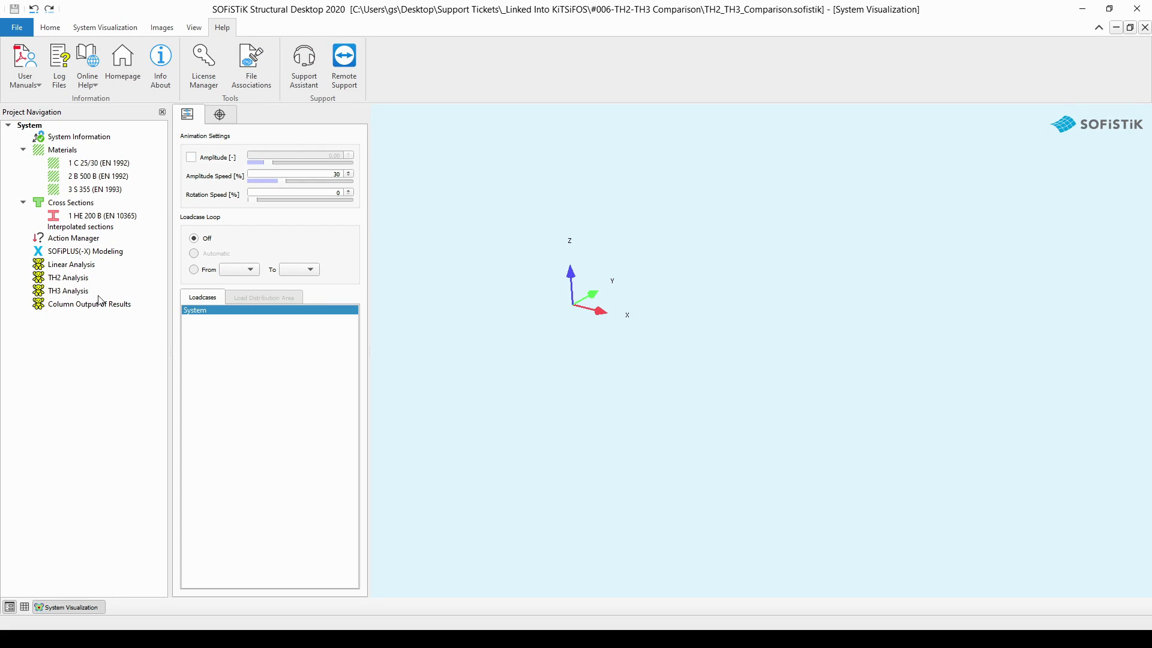
- Launch SOFiPLUS(-X) Modeling from Project Navigation to load TH2_TH3_Comparison.dwg
double_click(123, 254)
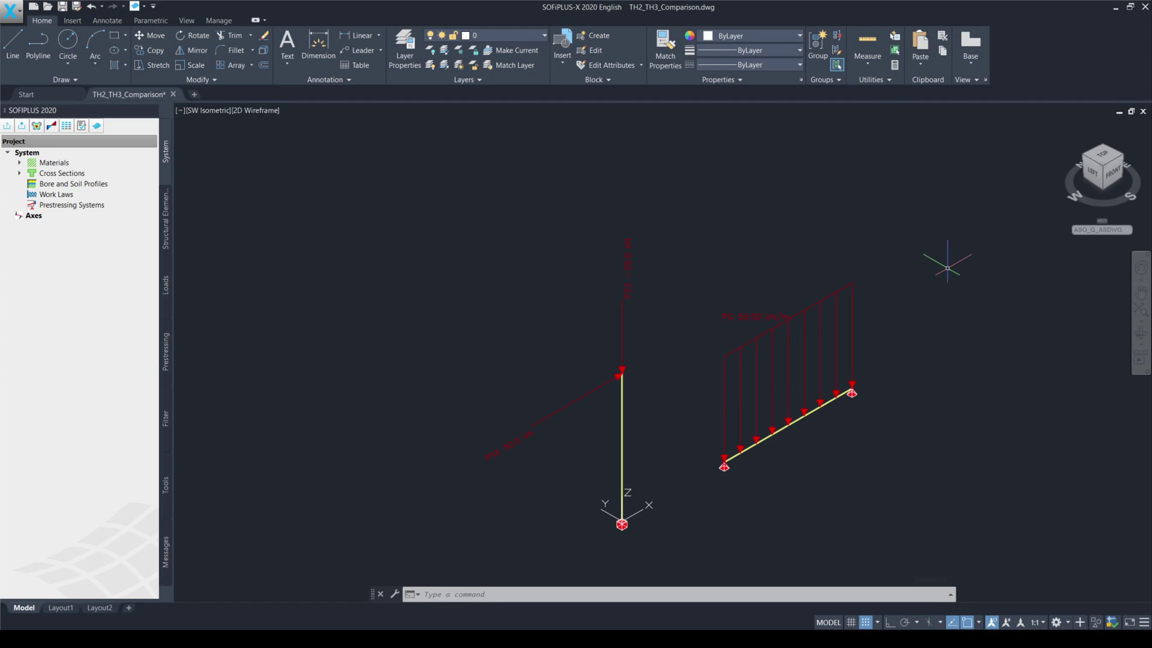
- Expand Materials (C 25/30, B 500 B, S 355) and Cross Sections, then select HE 200 B
click(20, 163)
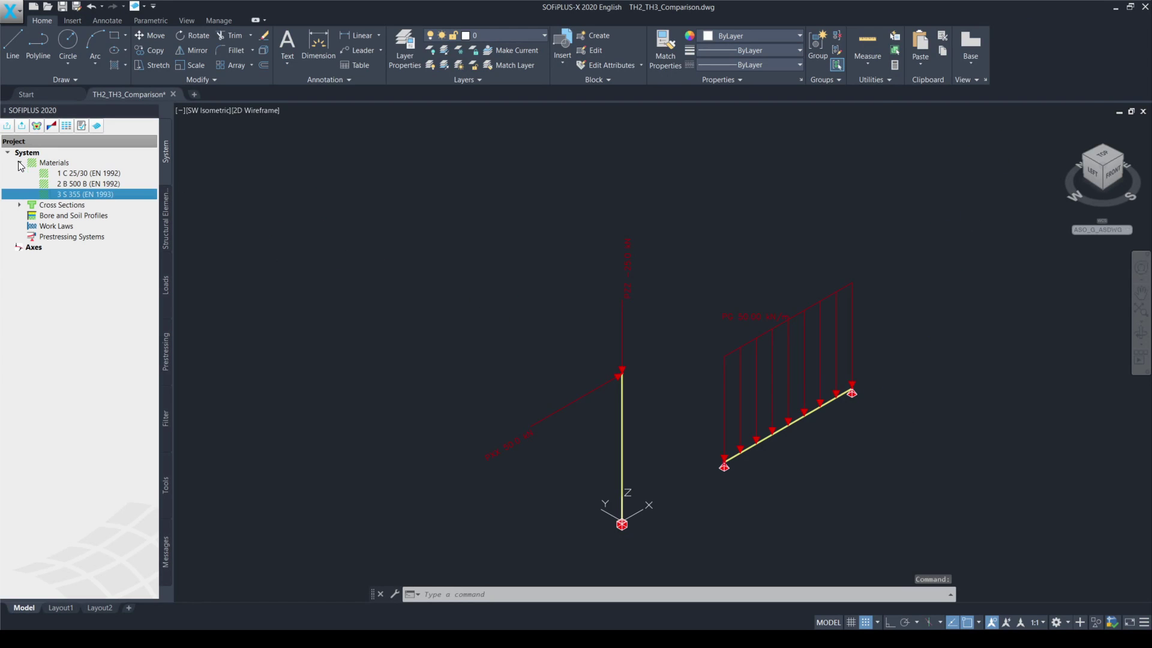
click(114, 192)
click(20, 205)
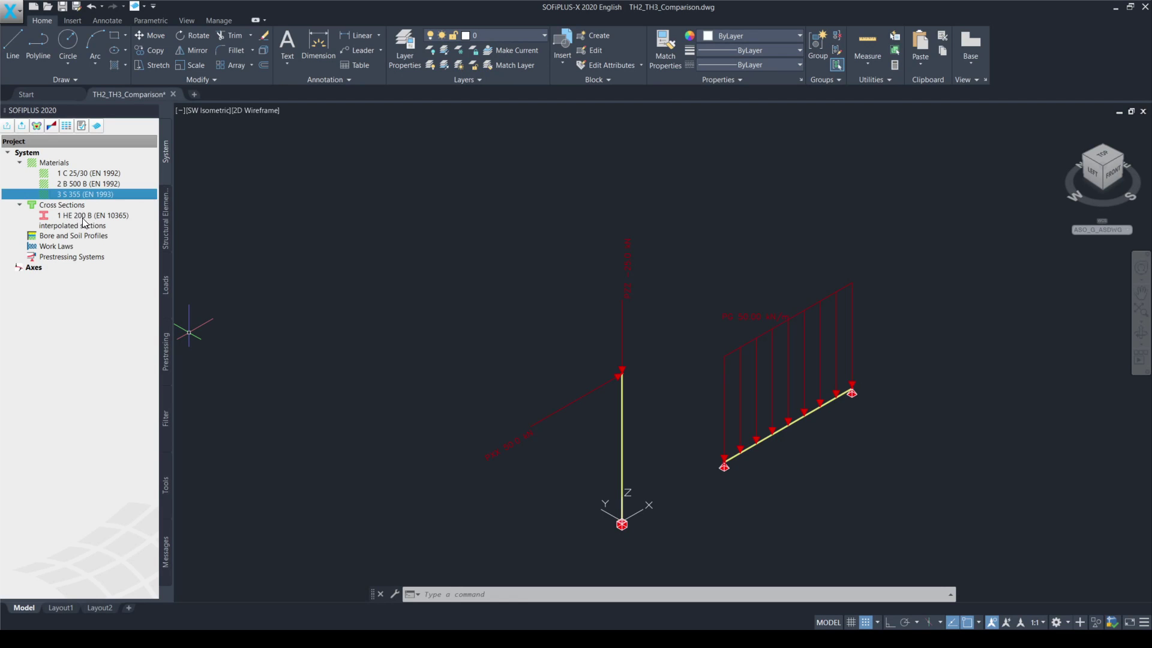
click(105, 218)
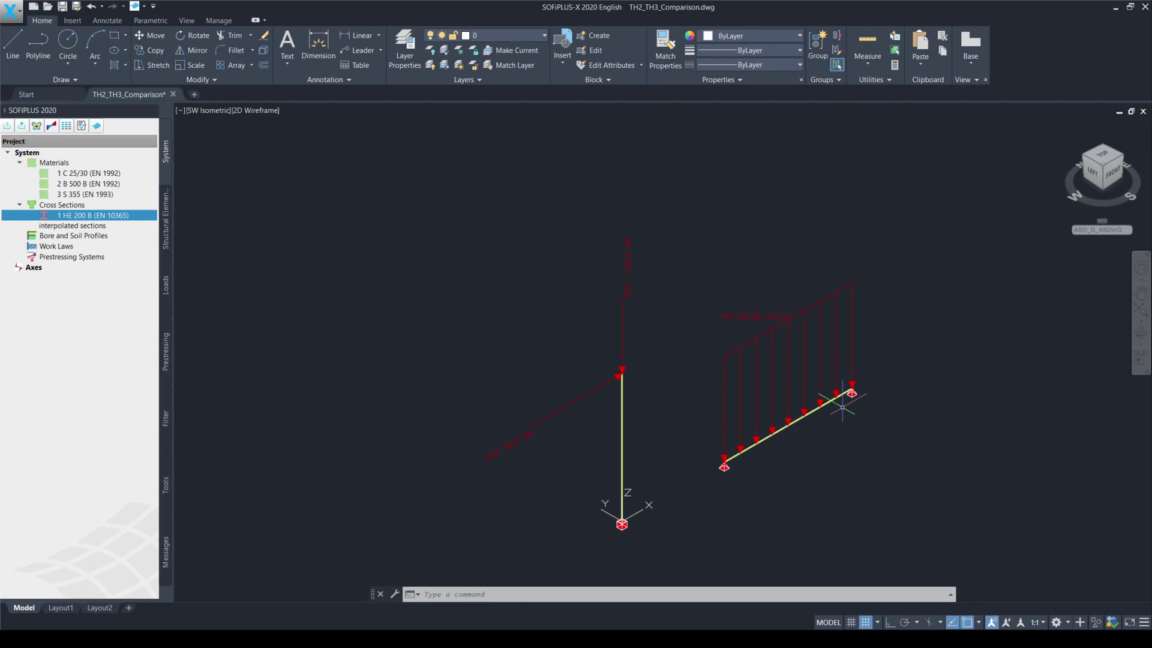
- Zoom and pan onto the column top and loaded beam, toggling polar tracking and snap
key(F10)
key(F9)
scroll(622, 527, up, 4)
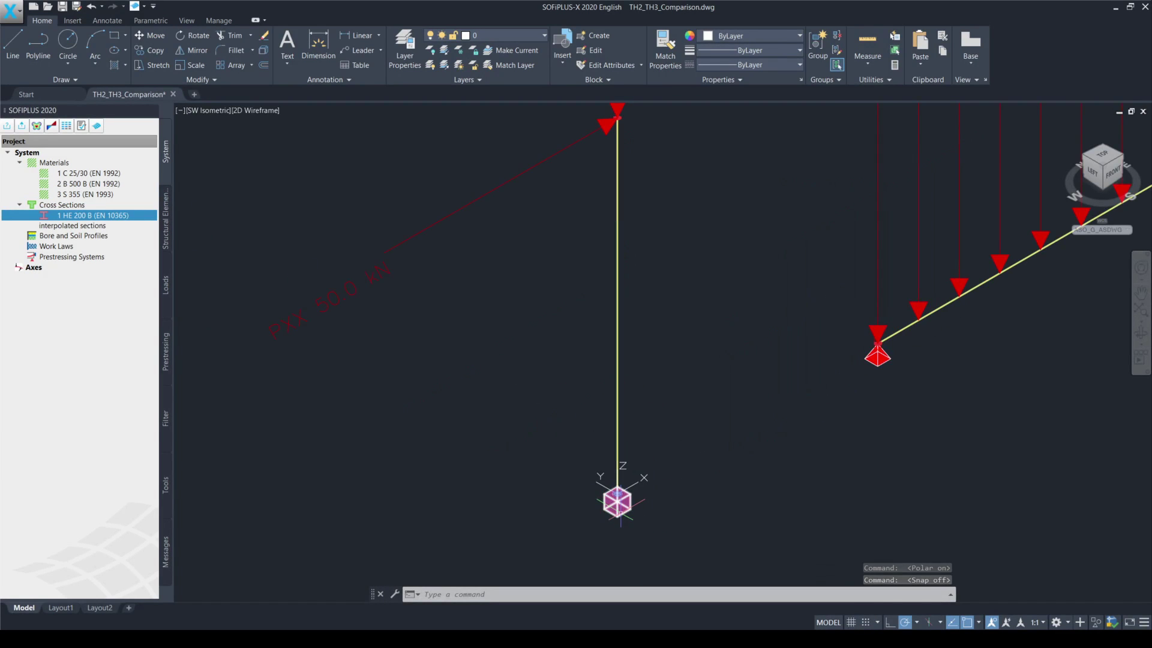
key(F10)
key(F9)
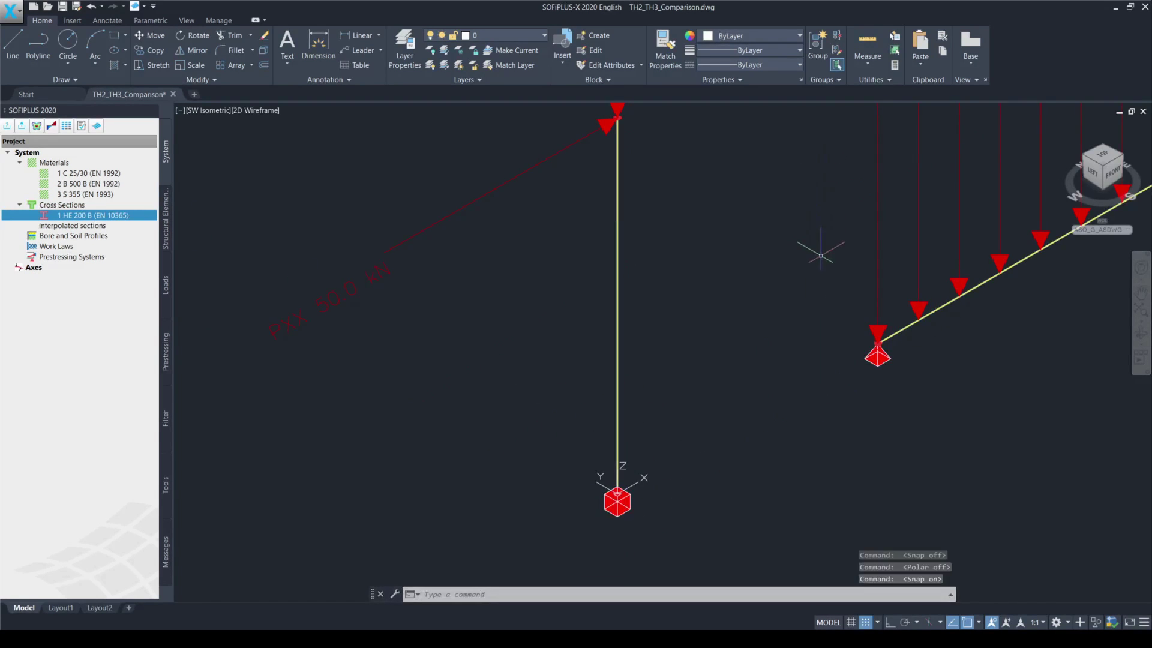
scroll(819, 250, up, 2)
middle_drag(821, 264, 475, 296)
scroll(488, 300, down, 2)
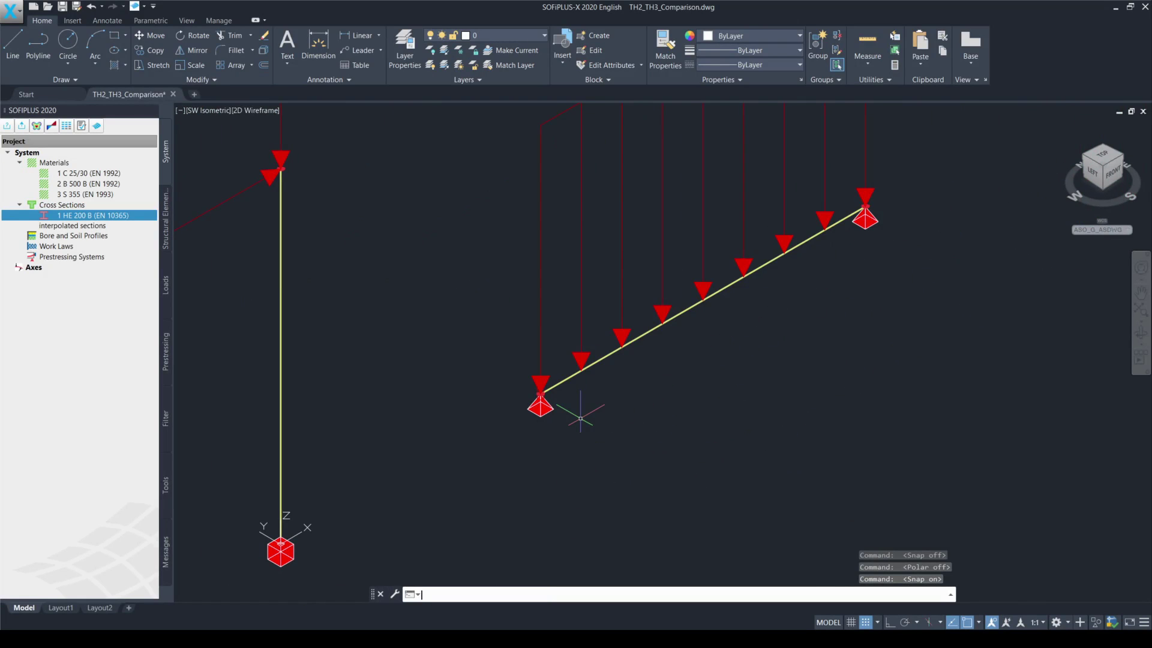
key(F10)
key(F9)
- Zoom out to the whole model, toggle polar tracking and snap, then bring up SOFiSTiK Export
click(1141, 312)
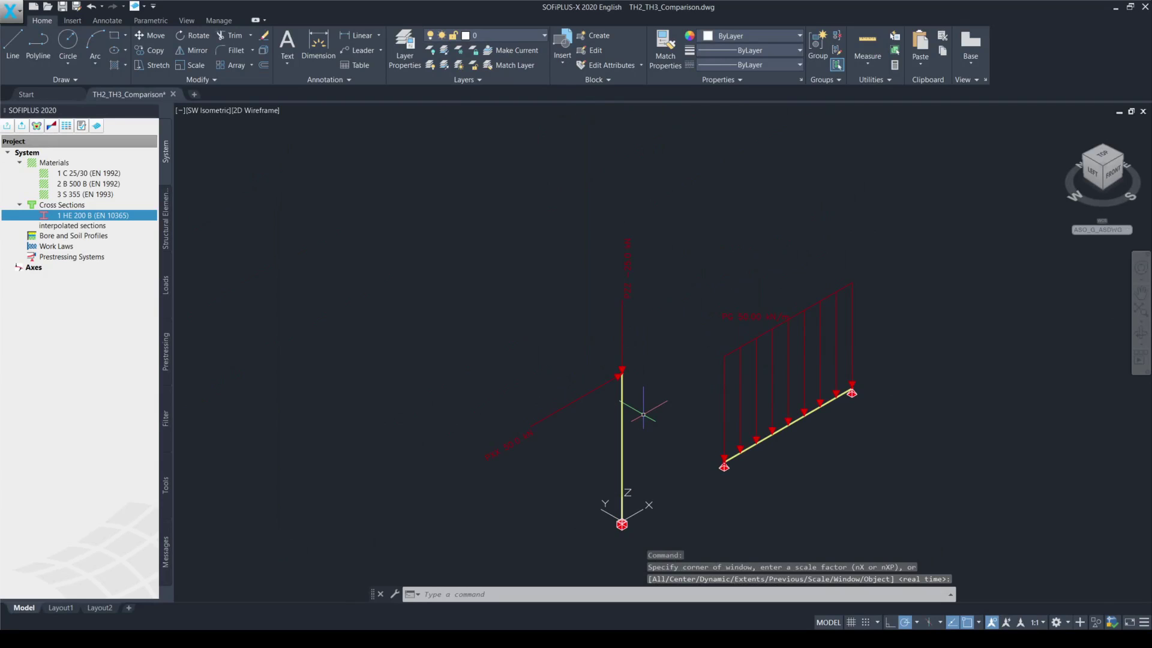
key(F10)
key(F9)
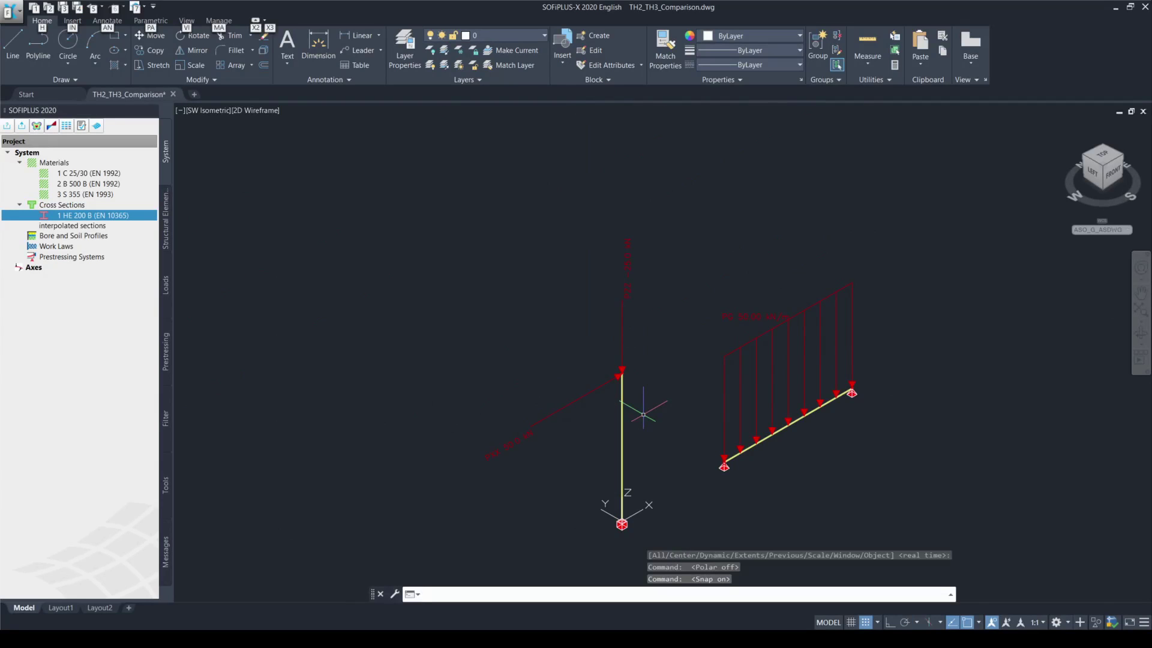
key(F10)
key(F9)
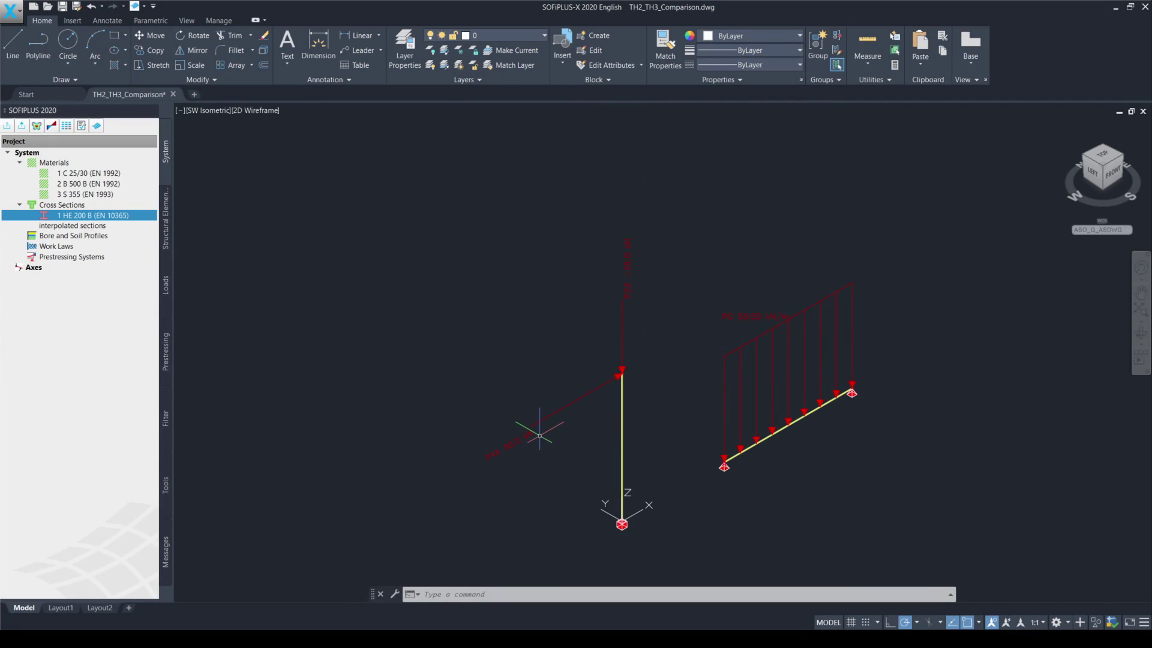
key(F9)
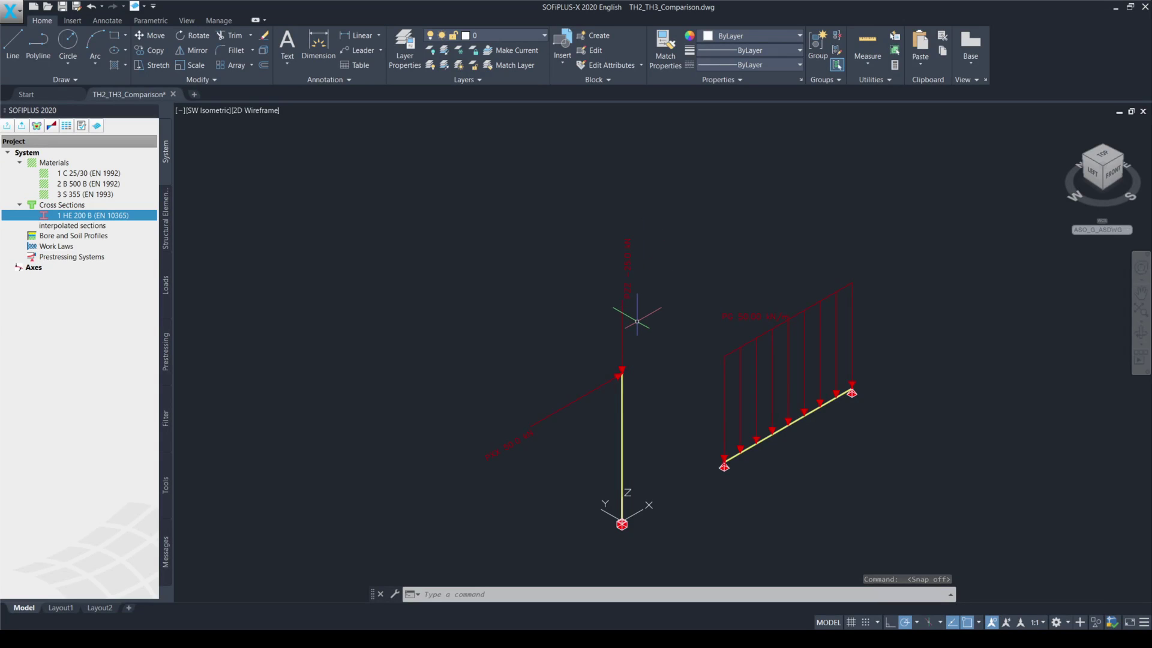
key(F10)
key(F9)
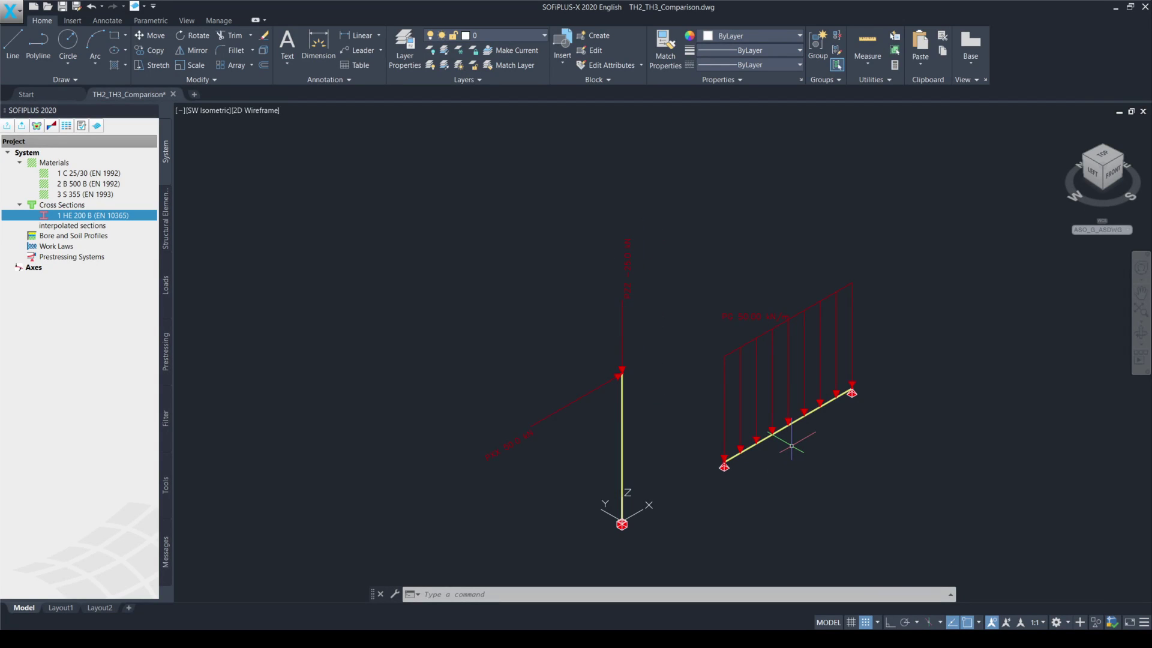
key(F9)
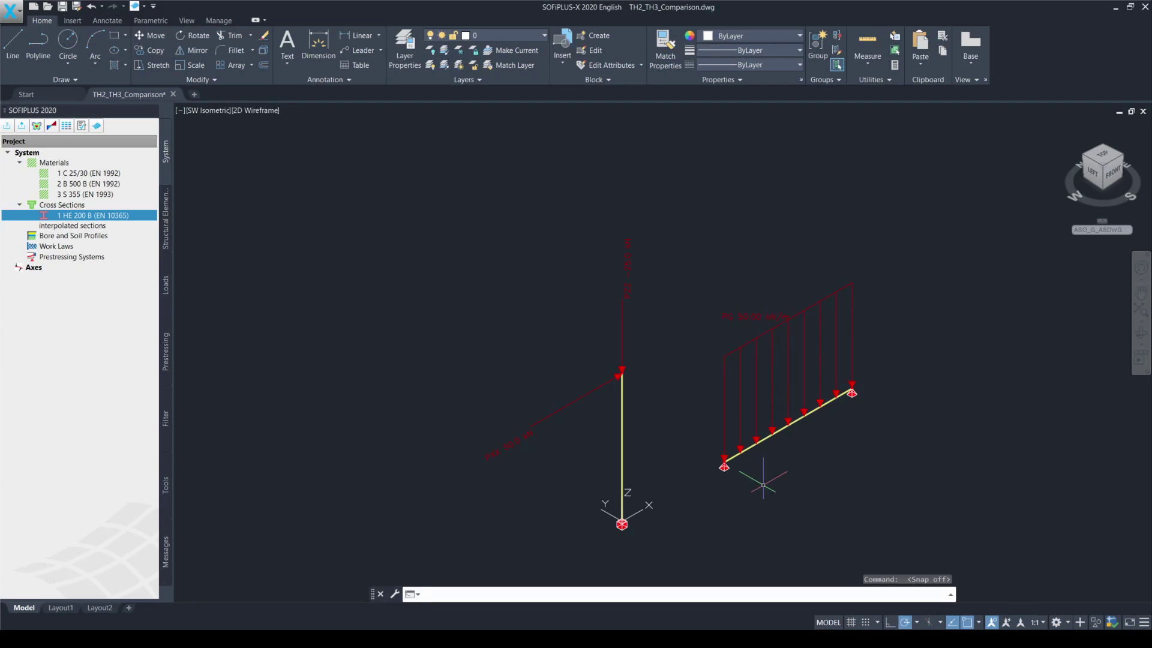
click(21, 126)
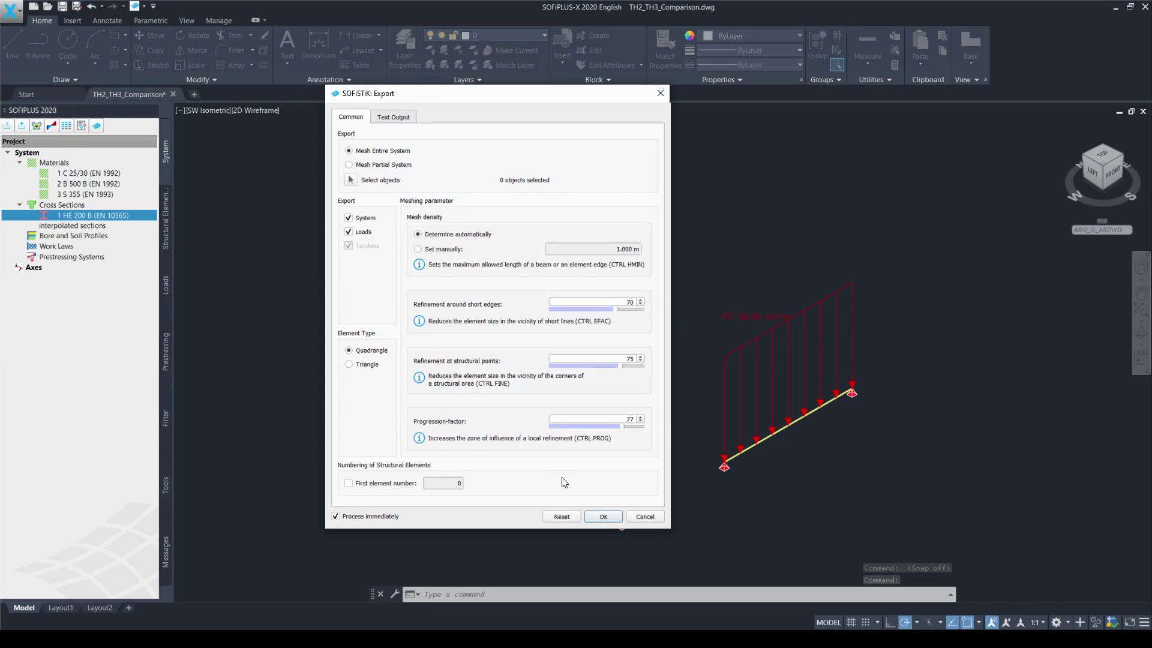
- Confirm the export with Mesh Entire System and Process immediately checked
click(605, 516)
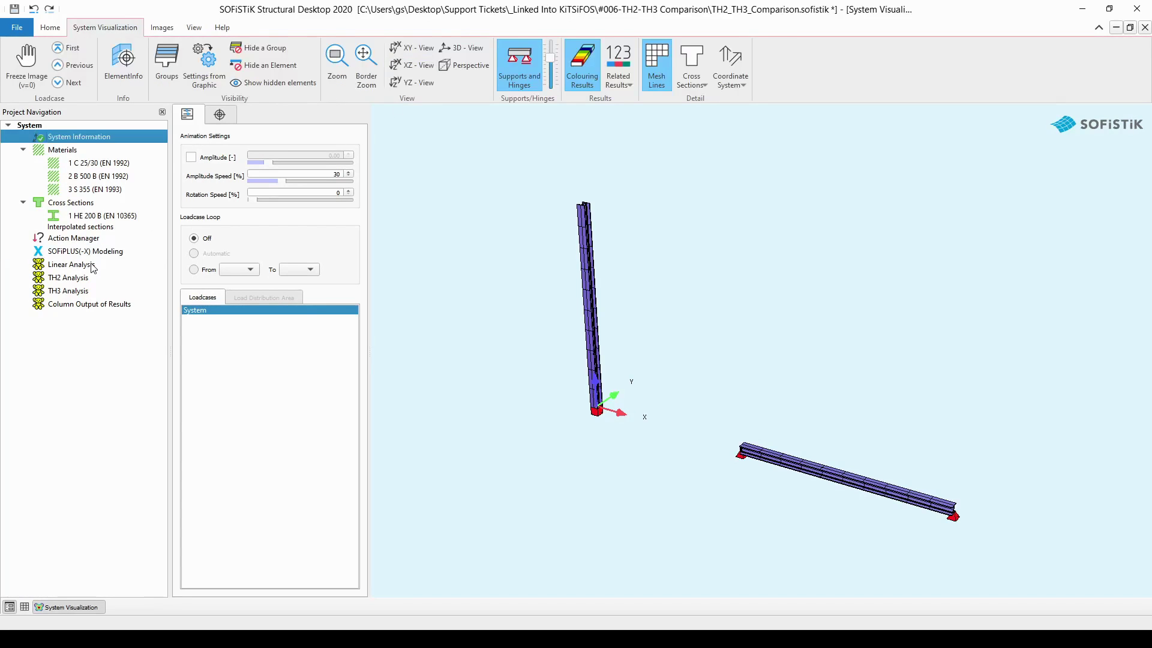
- Open the Linear Analysis task's ASE input in the text editor
click(71, 264)
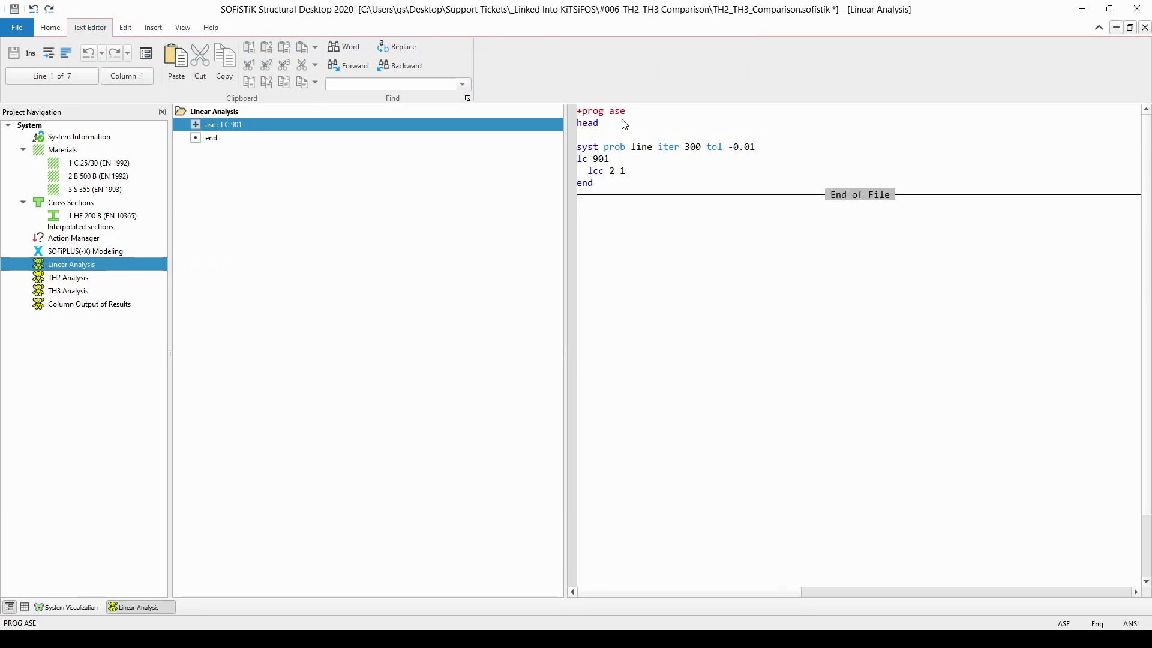
- Insert a blank line above 'lc 901' in the Linear Analysis input and save it
click(579, 160)
key(Return)
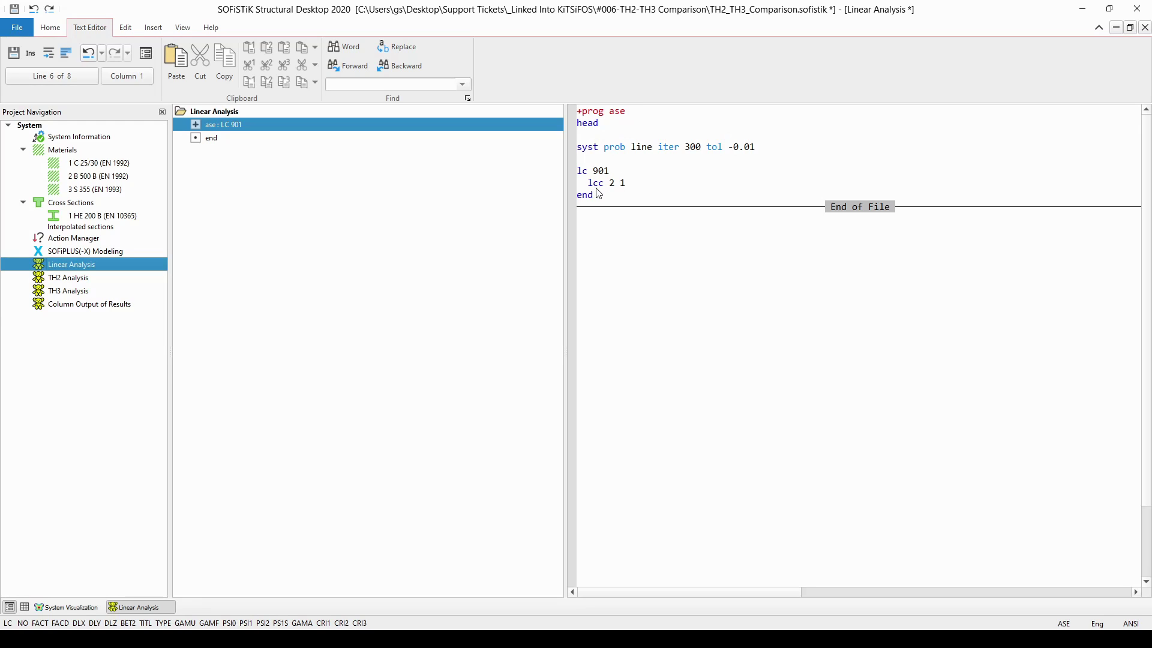
key(ctrl+s)
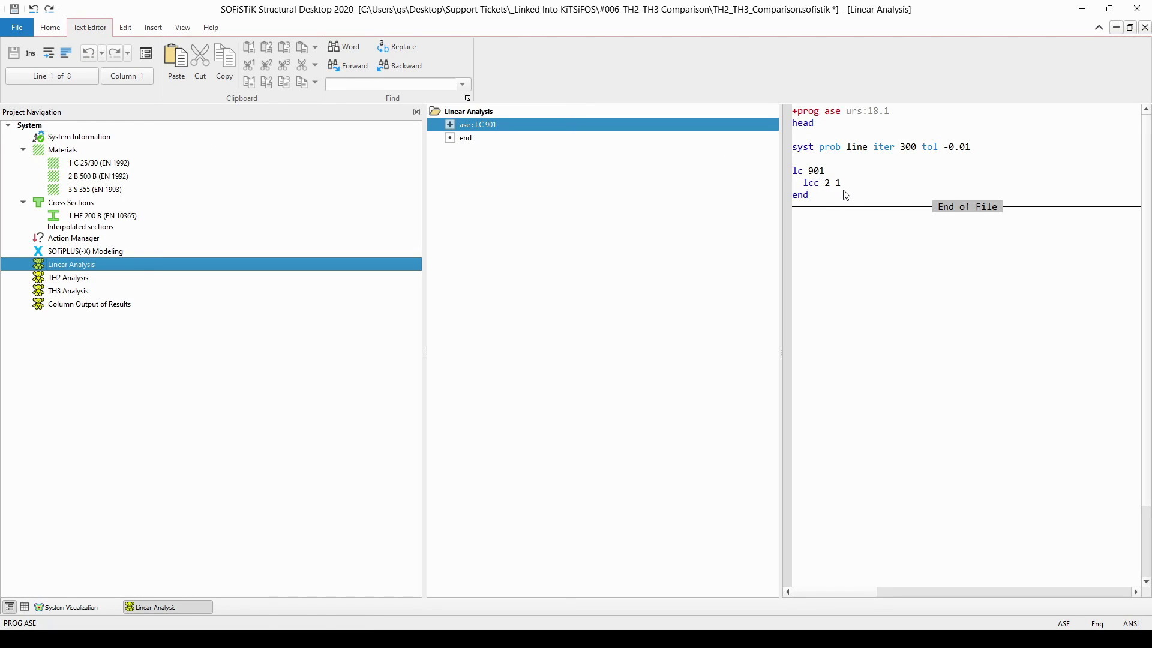
click(146, 269)
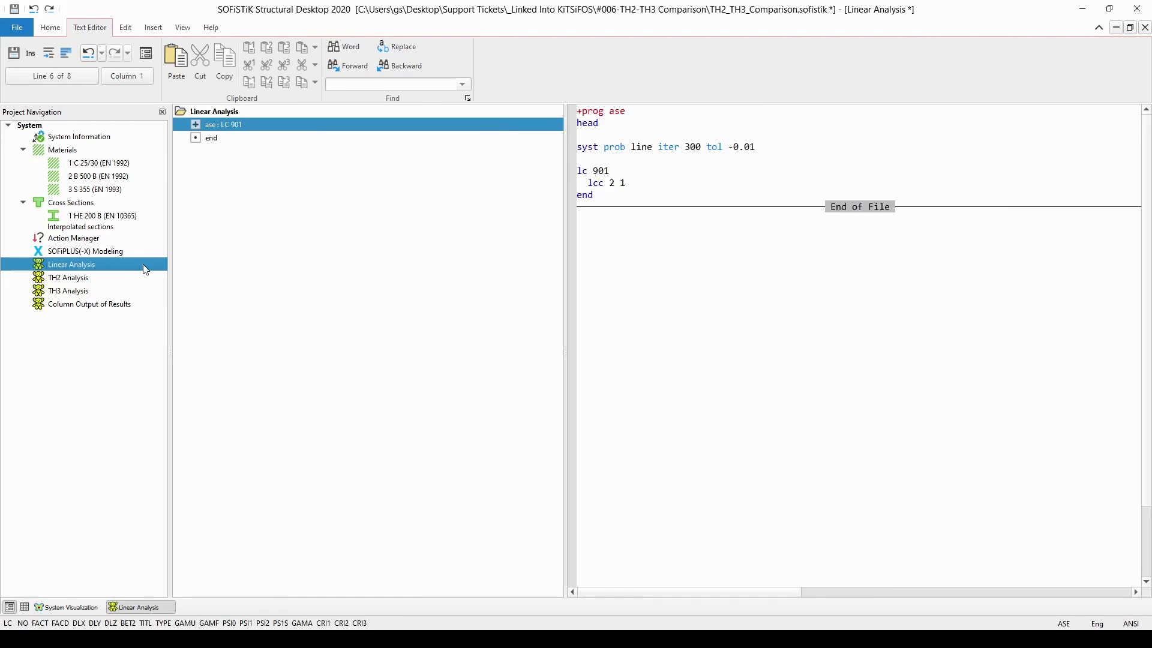
- Open the TH2 Analysis input and insert a blank line above 'lc 902'
click(91, 281)
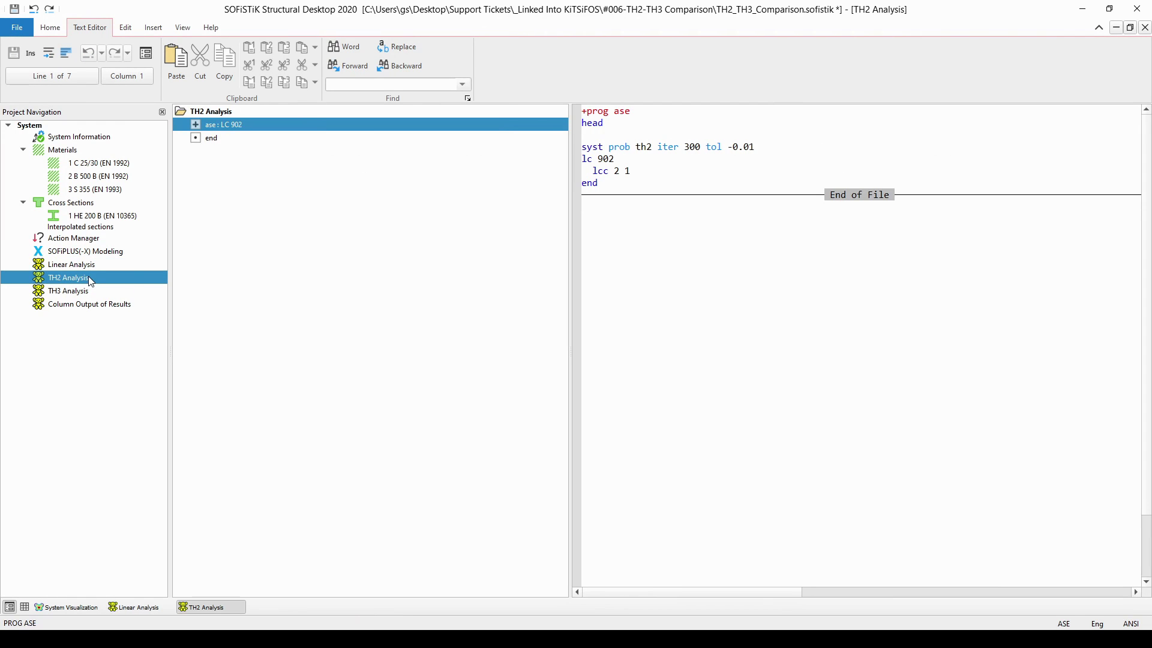
click(585, 161)
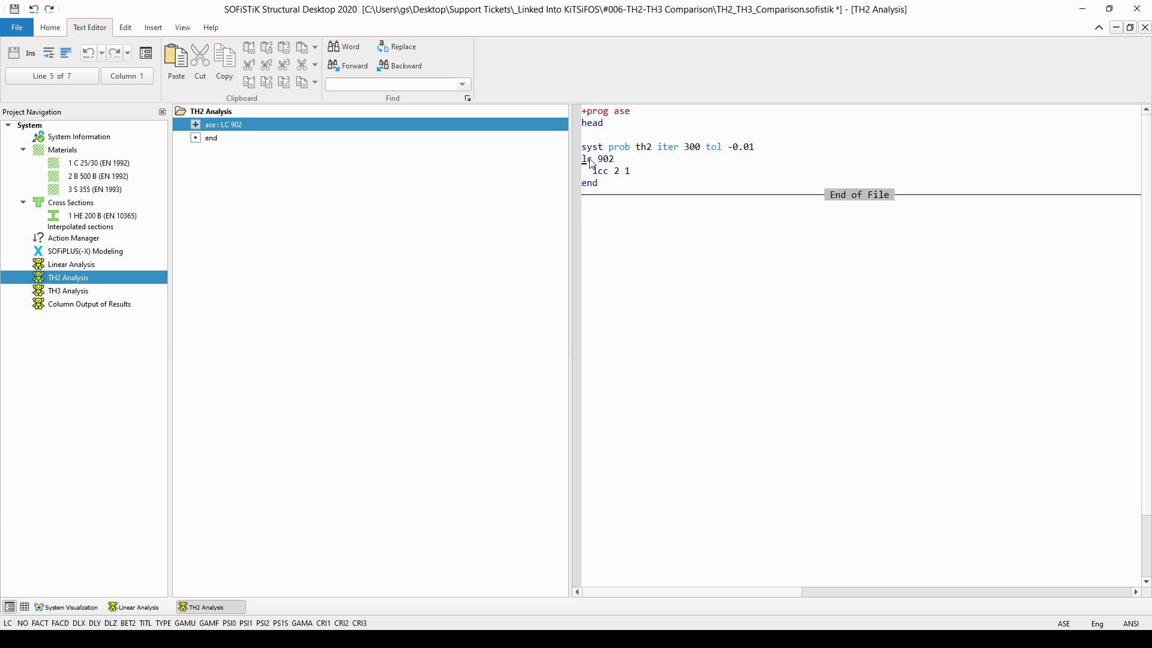
key(Return)
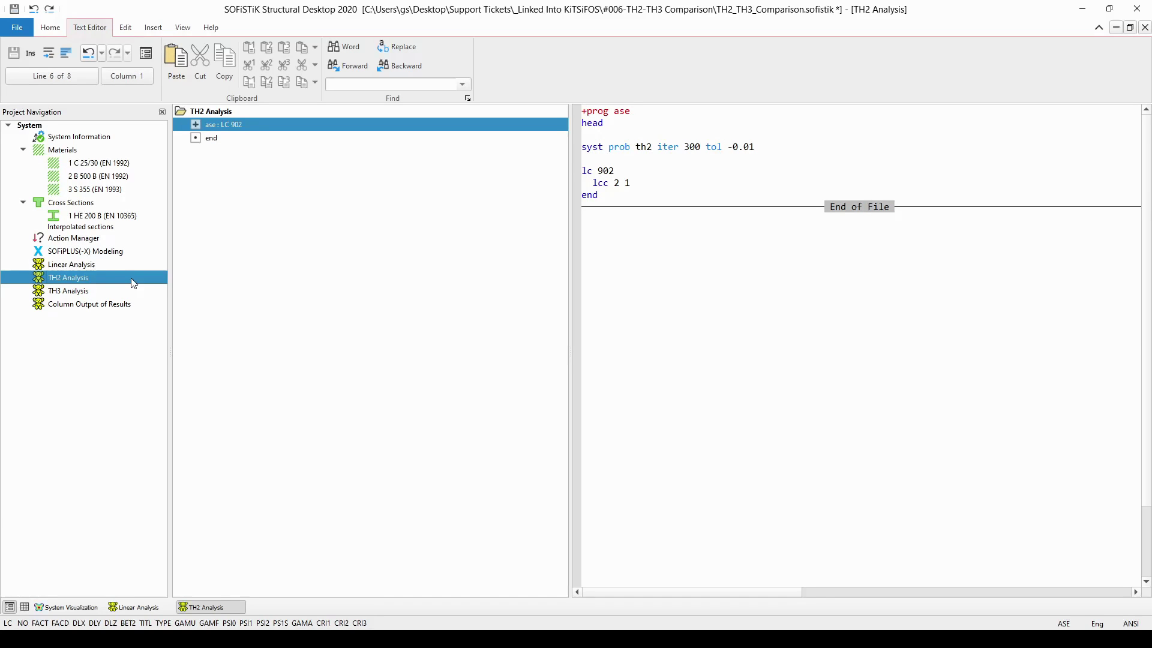
- Insert a blank line above 'lc 903' in the TH3 Analysis input to separate it from the system line
click(109, 294)
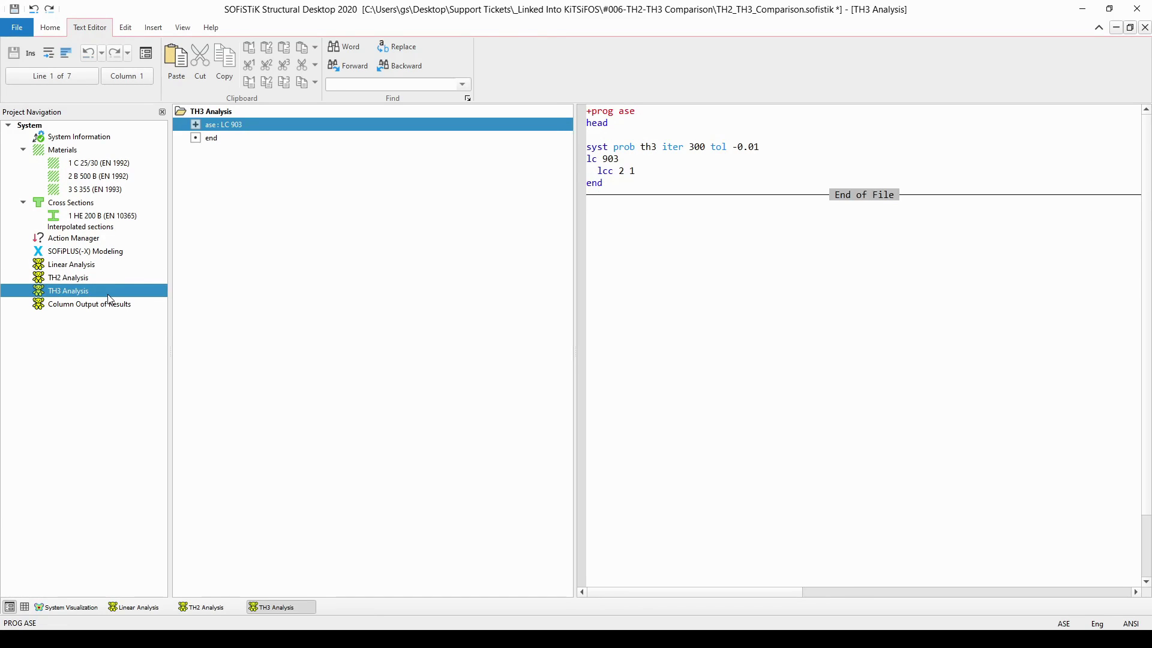
click(594, 162)
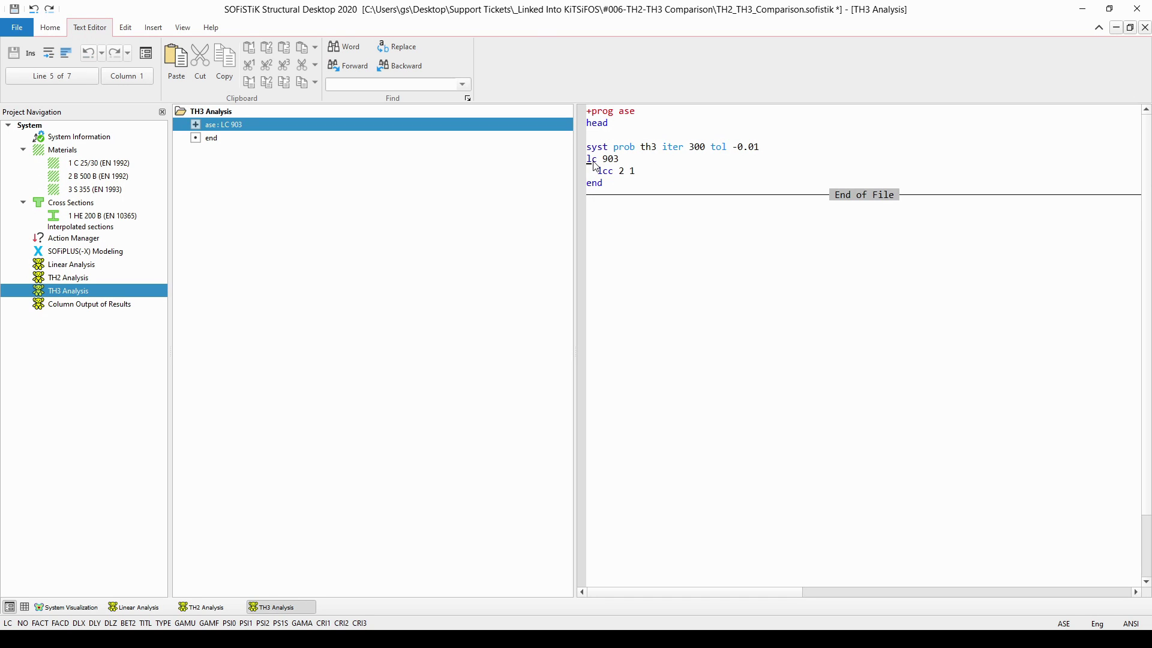
key(Return)
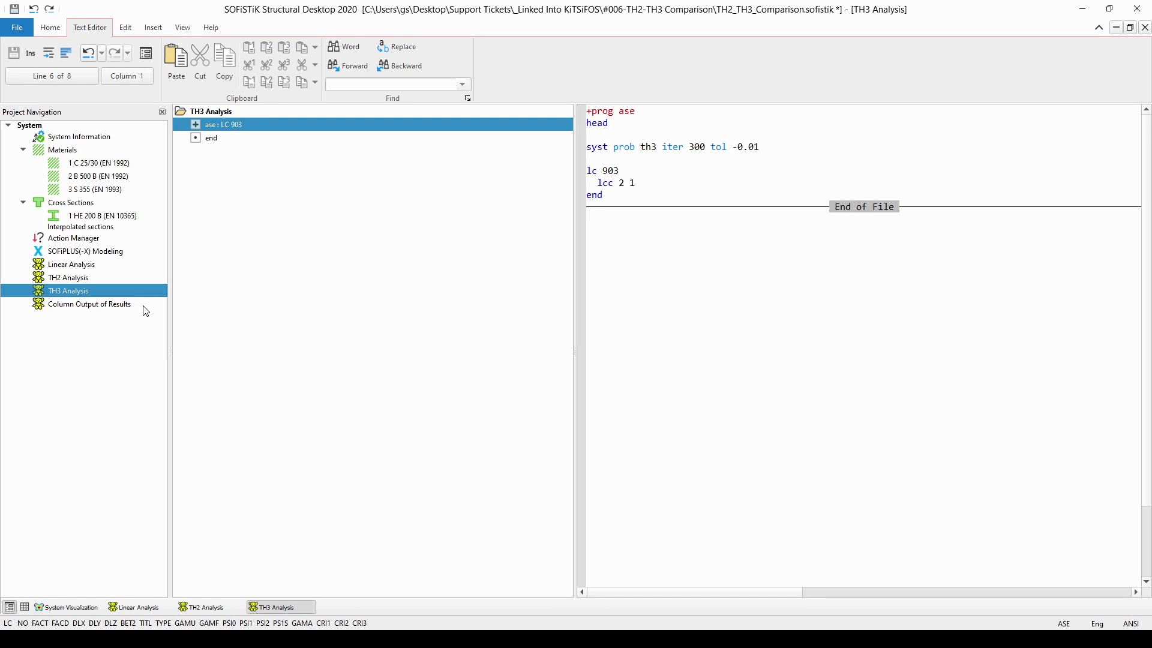
- Recalculate every task from SOFiPLUS(-X) Modeling onward so ASE LC 901–903 and WING finish with 0 errors
right_click(112, 253)
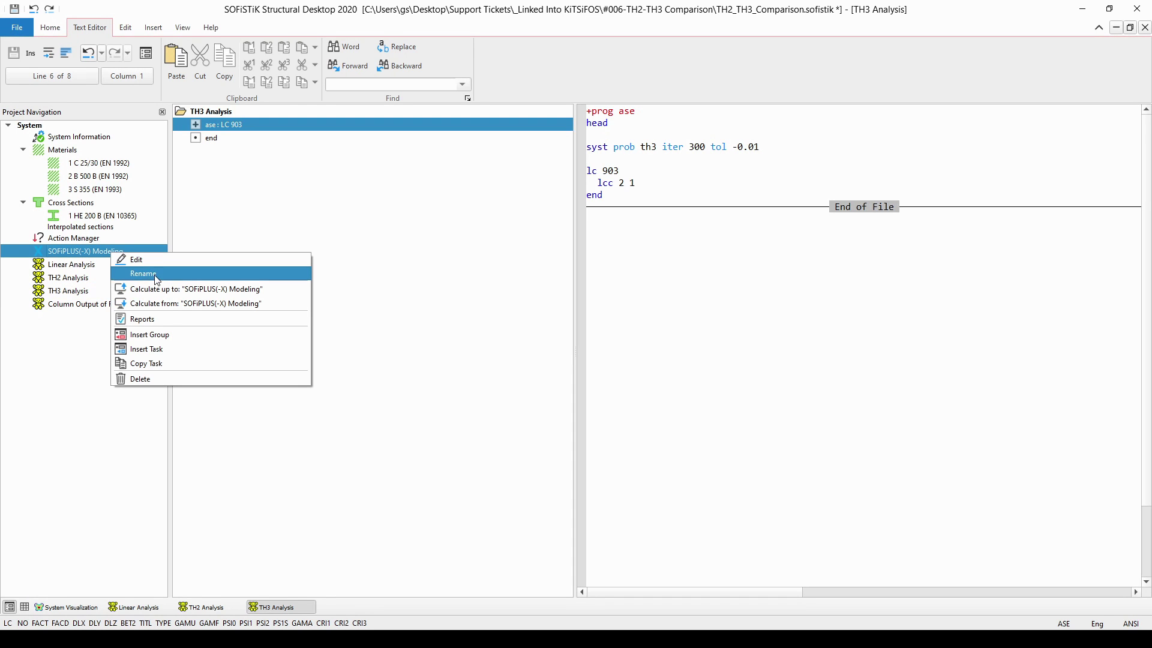
click(178, 303)
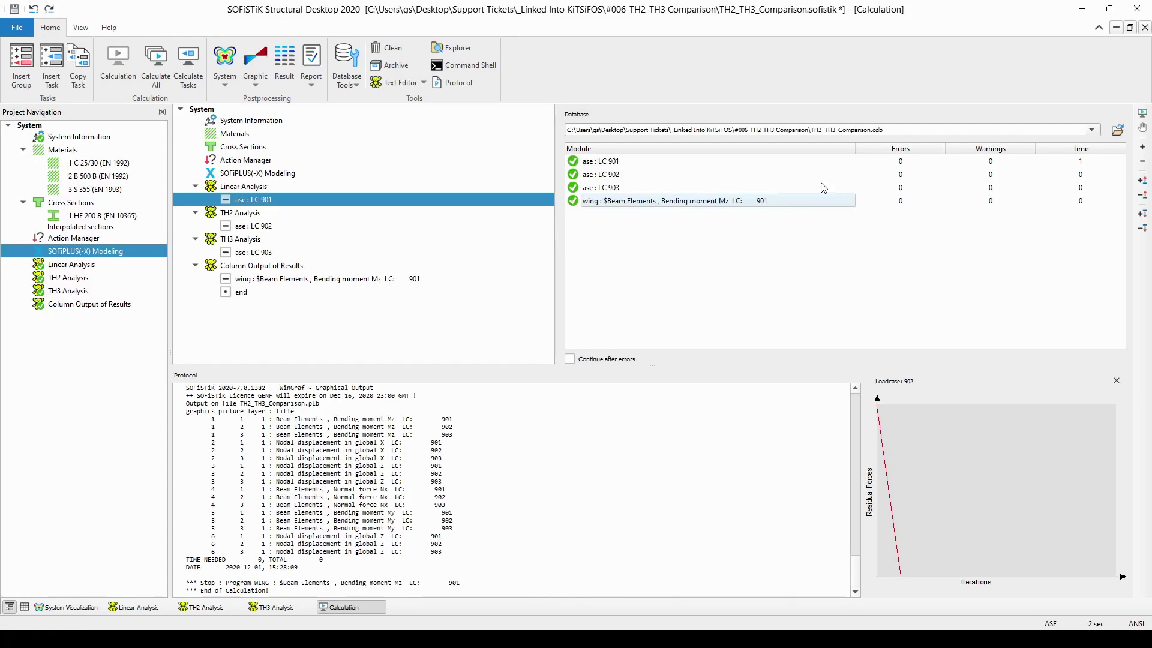
- Open the Column Output of Results report, showing Mz of -250.0, -263.2 and -261.4 for LC 901–903
right_click(79, 307)
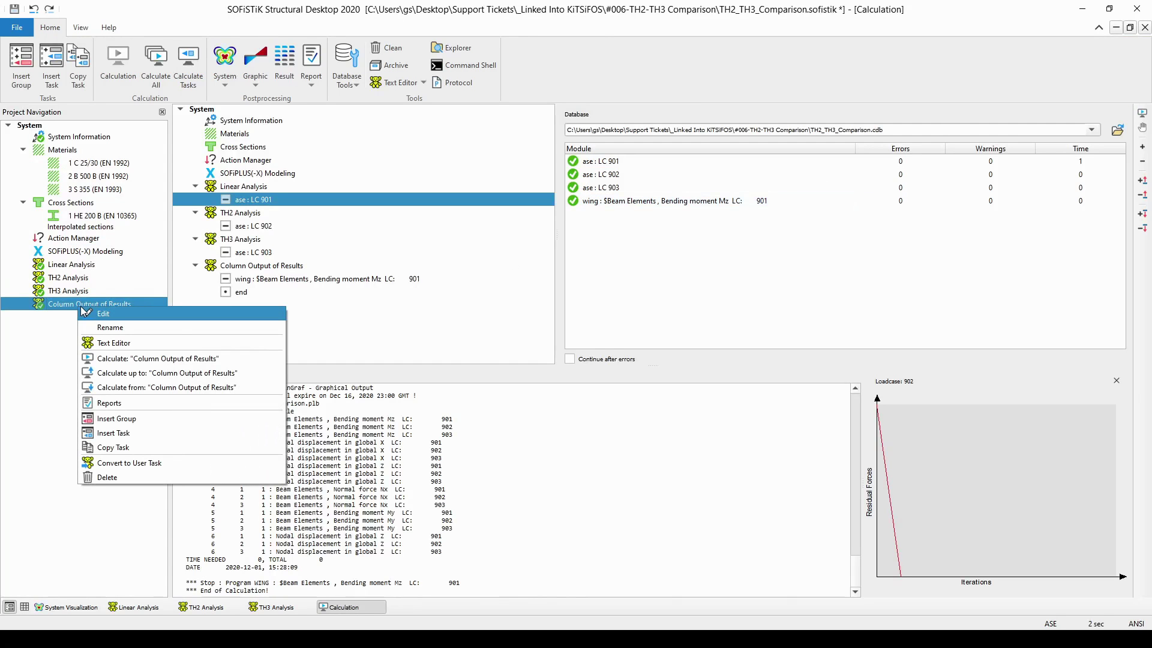
click(143, 402)
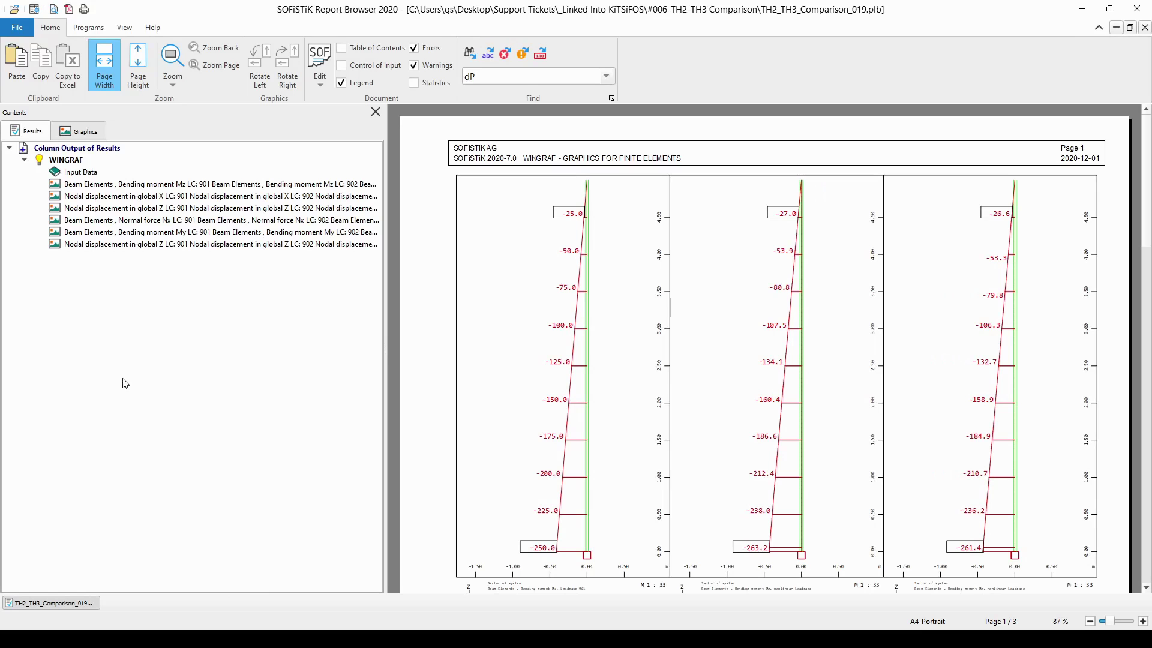
- Show the WINGRAF Beam Elements Mz graphic, with top values -25.0, -27.0 and -26.6
click(197, 184)
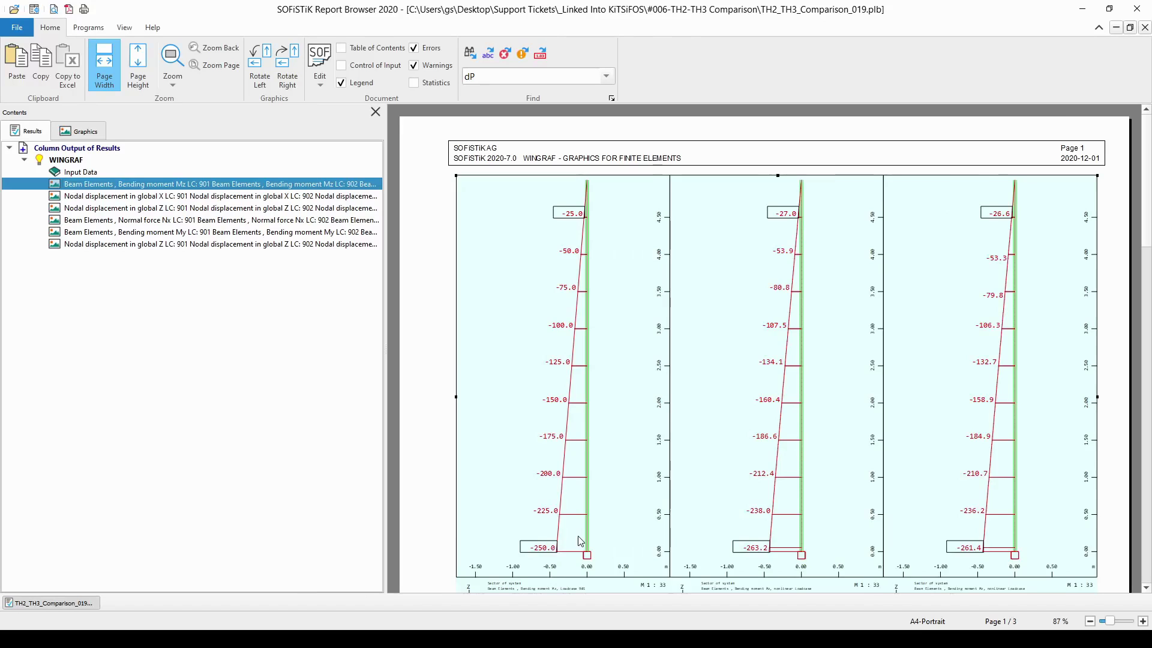
scroll(580, 541, down, 1)
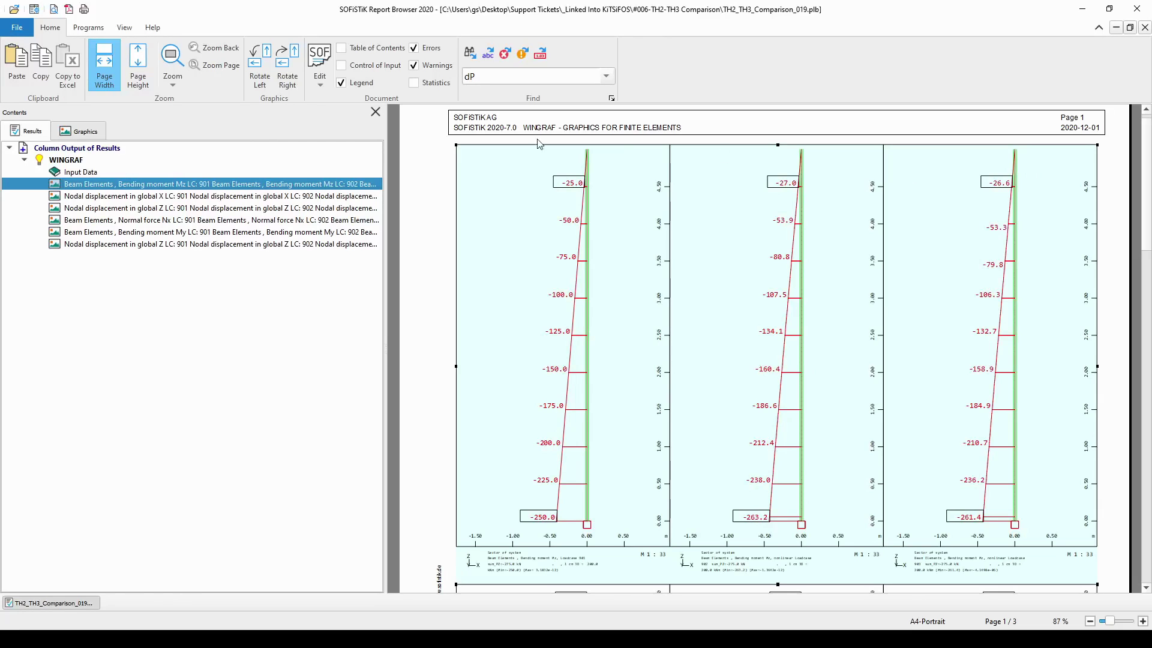
- Browse graphics individually and show the global X nodal displacement diagrams (495.8, 527.1, 521.0)
click(103, 136)
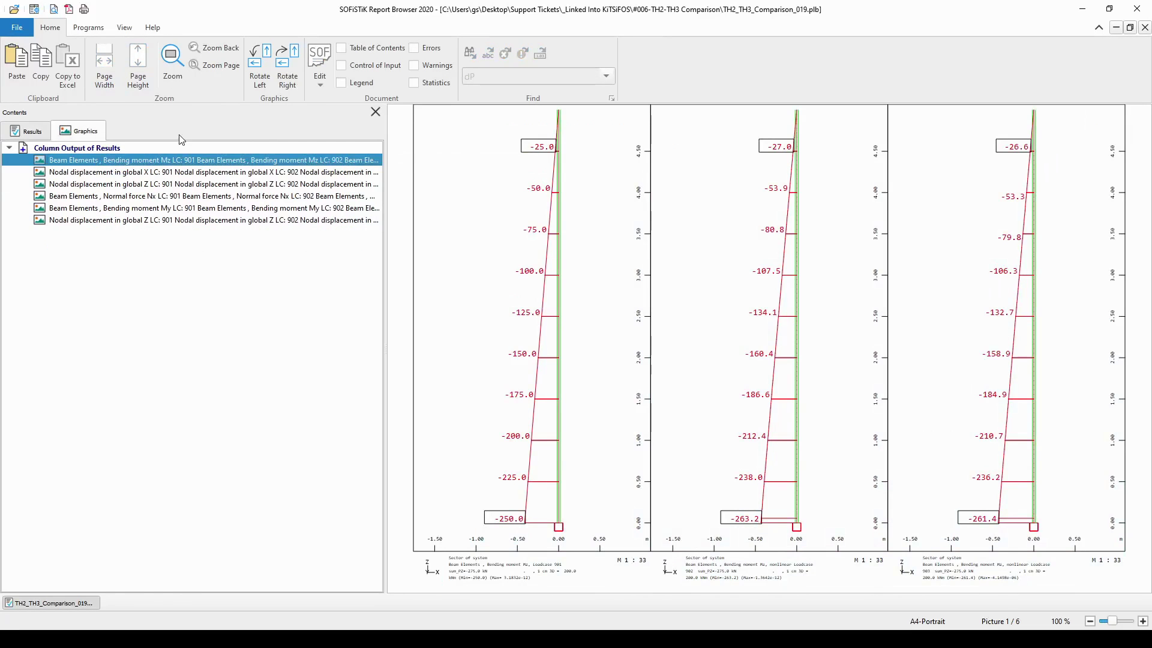
click(234, 173)
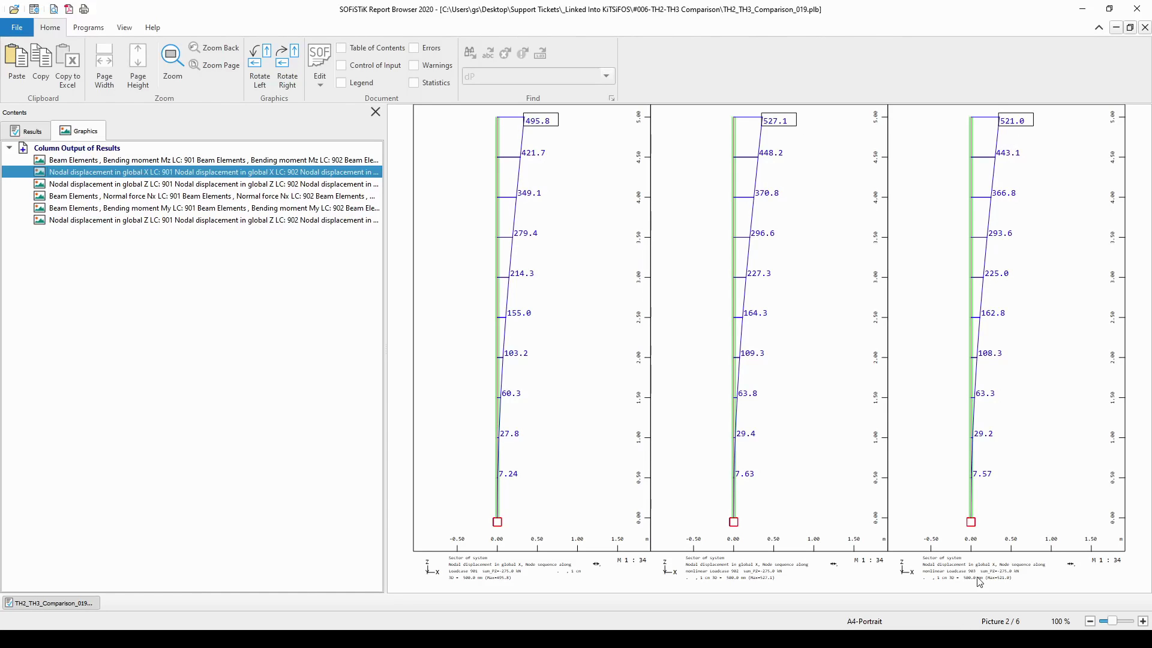
- Display the global Z nodal displacement diagrams, peaking at -0.0762, -0.0762 and -32.7 for LC 901–903
click(347, 186)
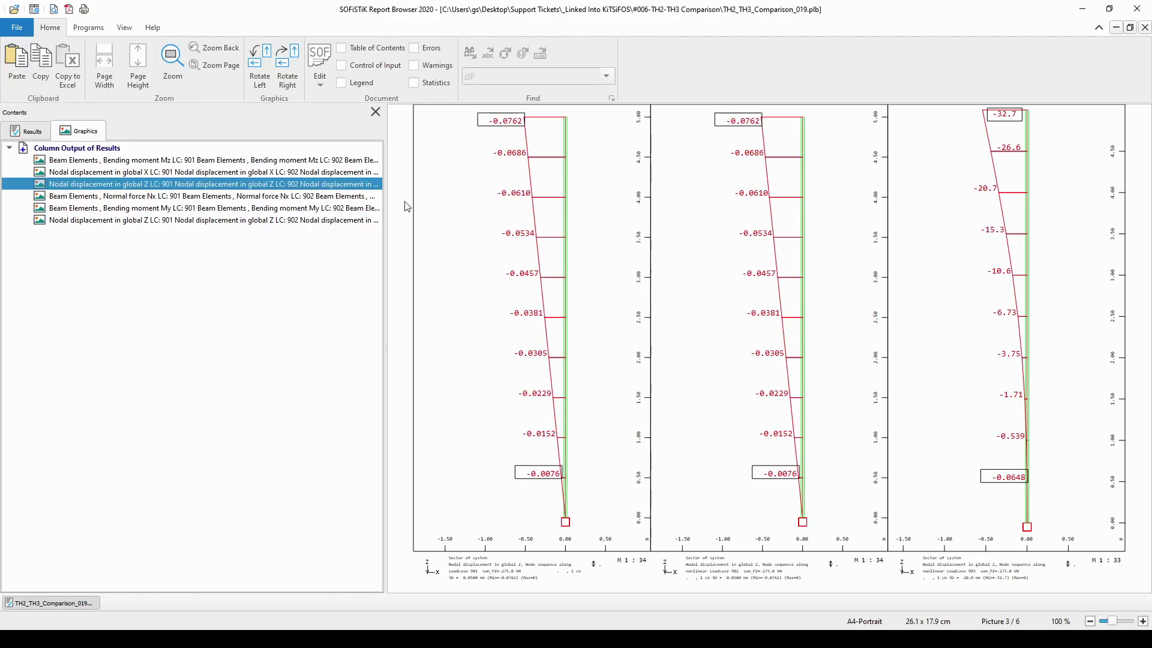
click(349, 200)
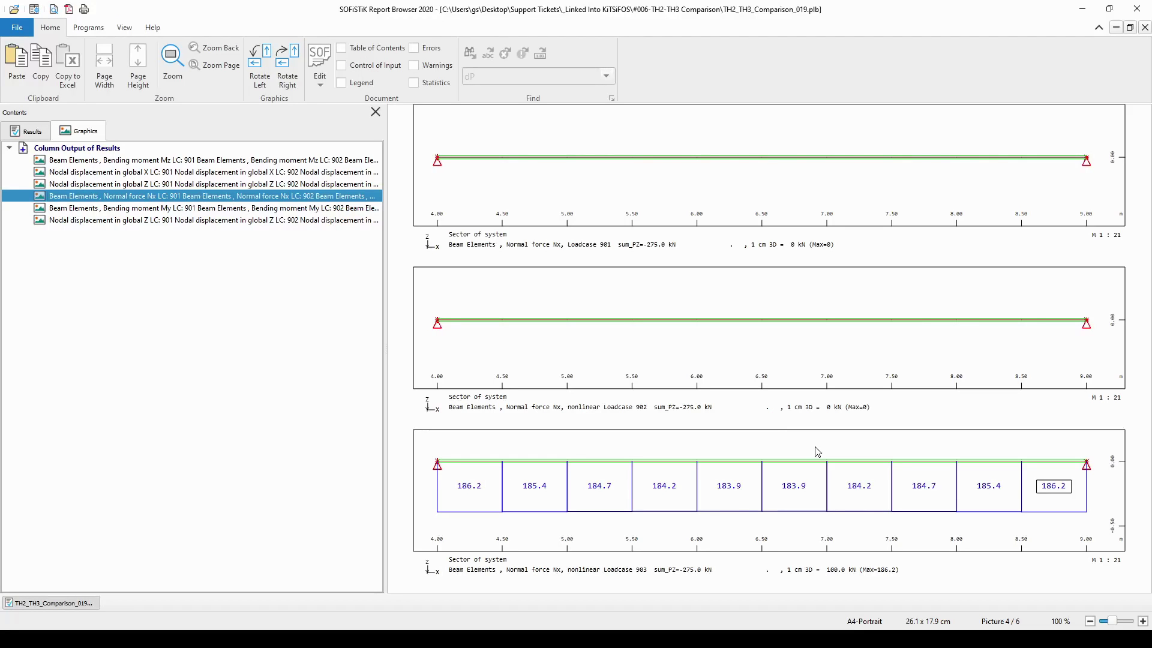
- Show Picture 6/6, beam global Z displacement with midspan -35.1, -35.1 and -33.8
click(292, 222)
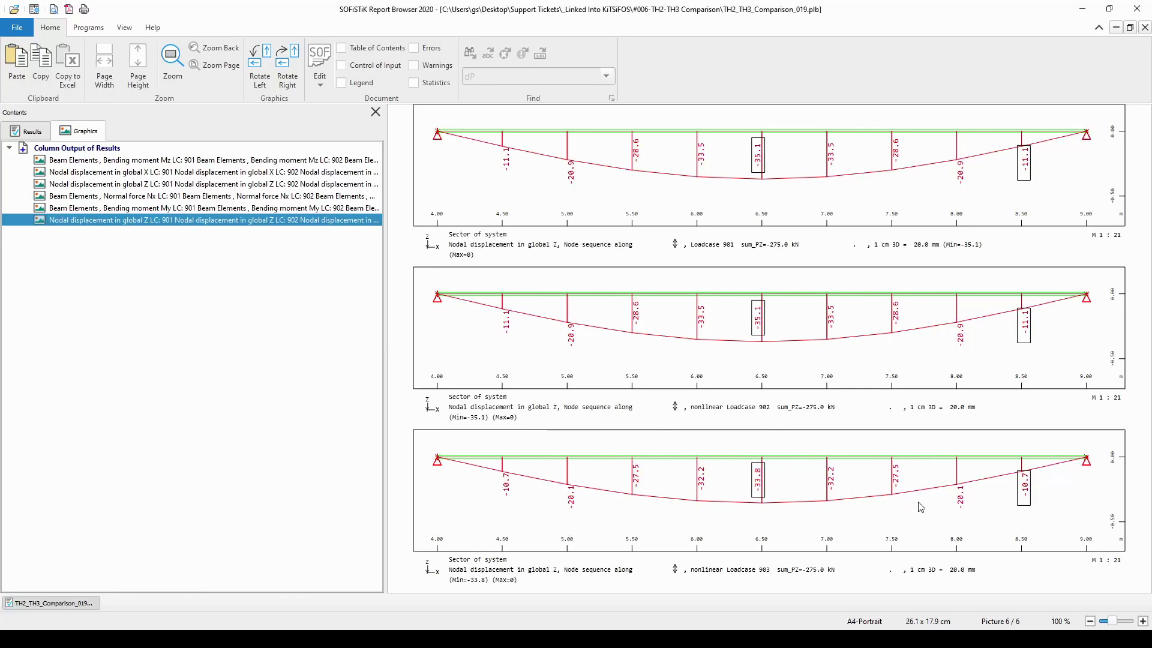
- Show Picture 5/6, beam bending moment My with midspan 156.2, 156.3 and 150.0
click(313, 209)
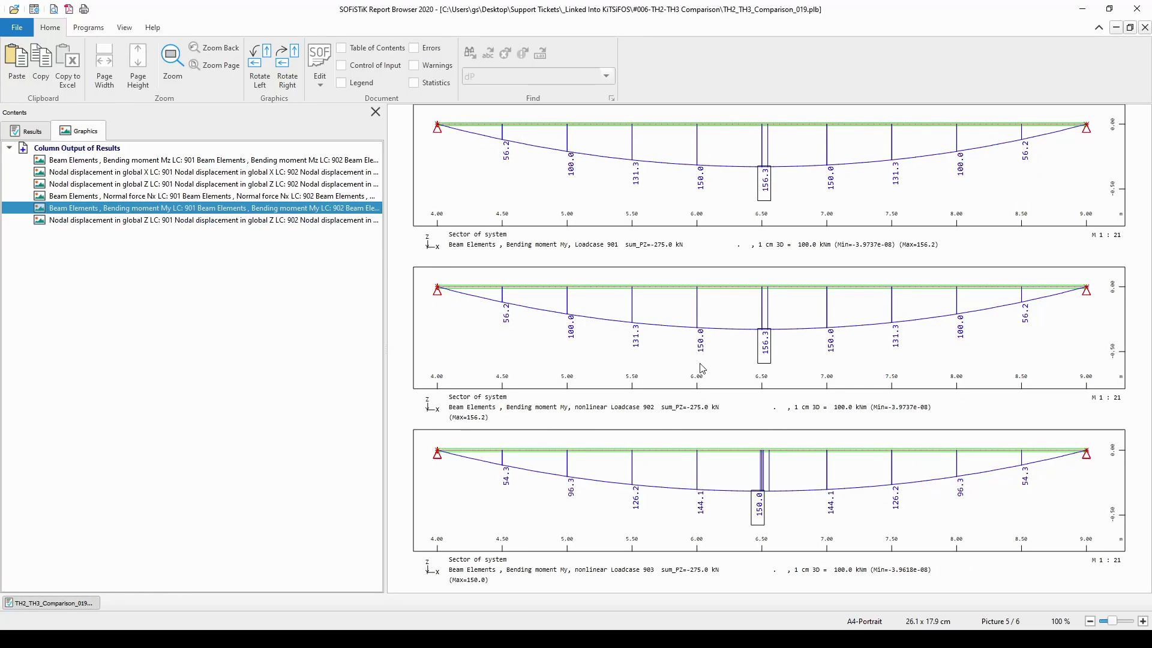